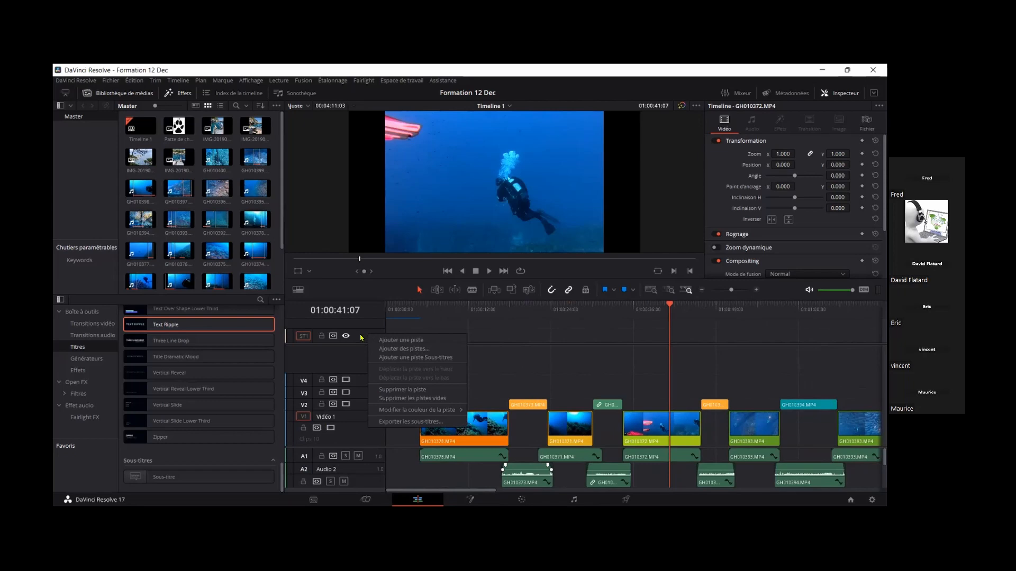
# Step: Delete the subtitle track ST1 and enlarge the audio track area of the timeline
pyautogui.click(397, 390)
pyautogui.moveTo(355, 446); pyautogui.dragTo(362, 392)
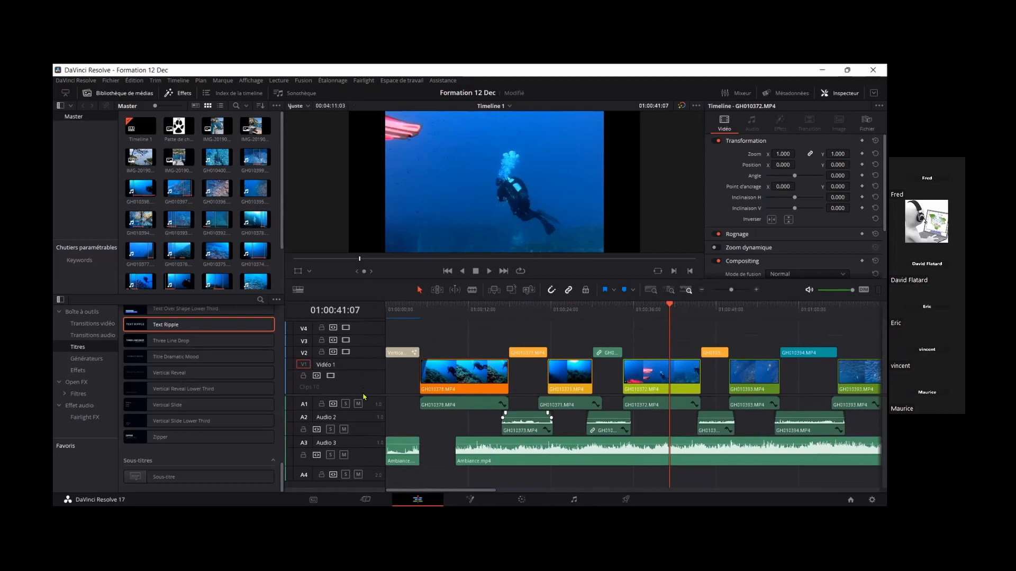
# Step: Compare the GH010373.MP4 video clip on V2 with its audio on Audio 2, and inspect the GH010378.MP4 audio on A1
pyautogui.click(473, 424)
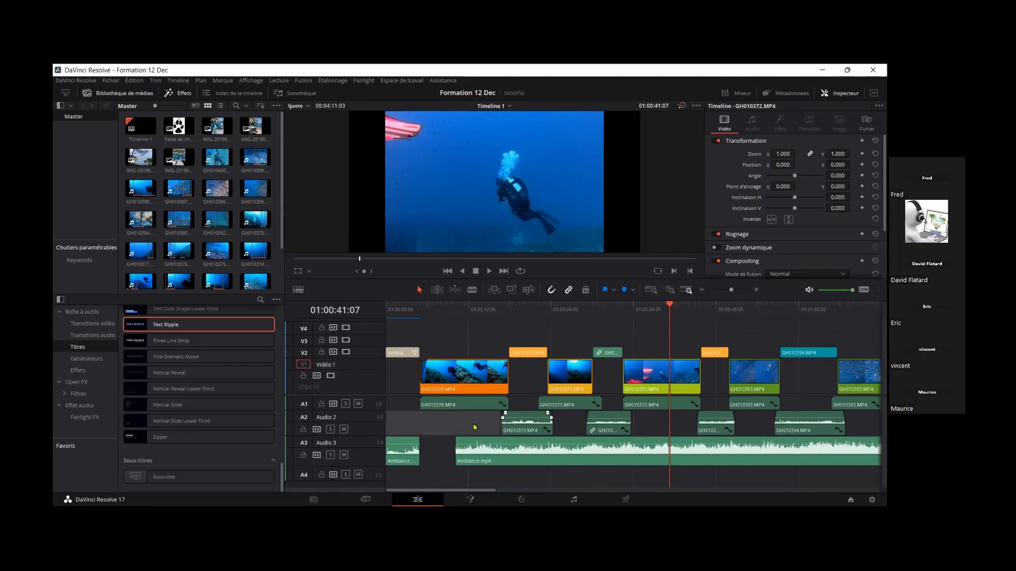
pyautogui.click(525, 431)
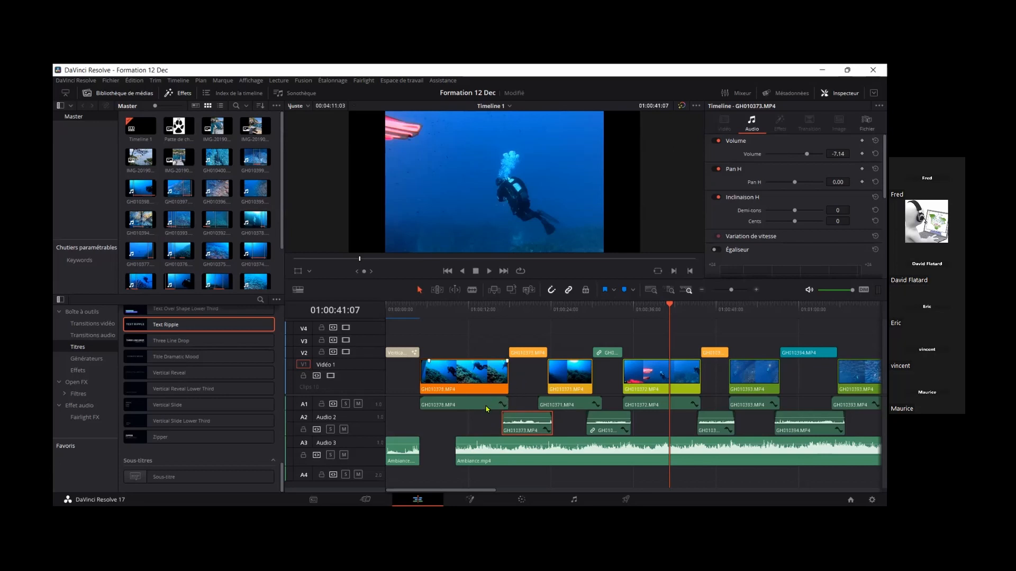
pyautogui.click(526, 352)
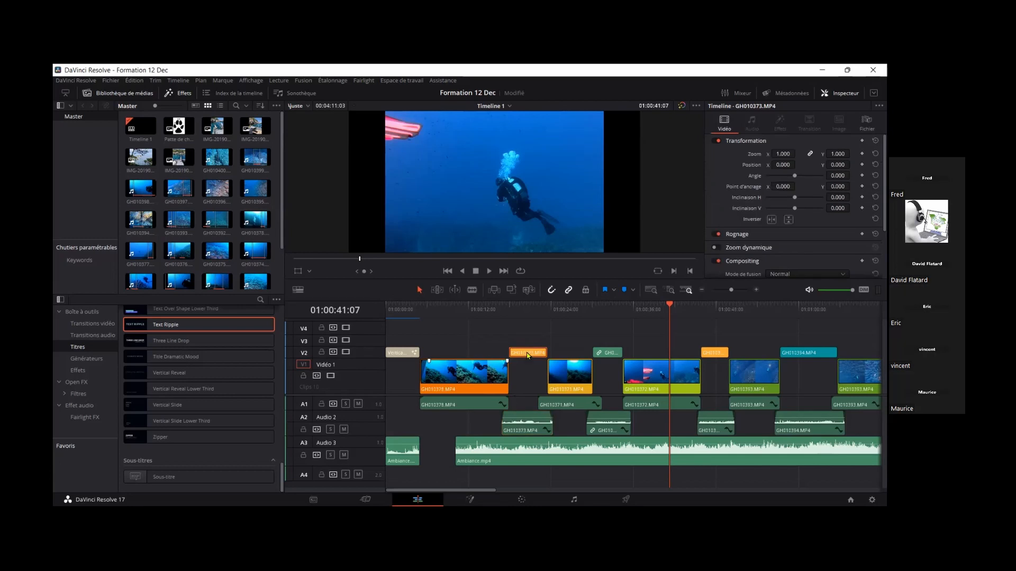
pyautogui.click(530, 432)
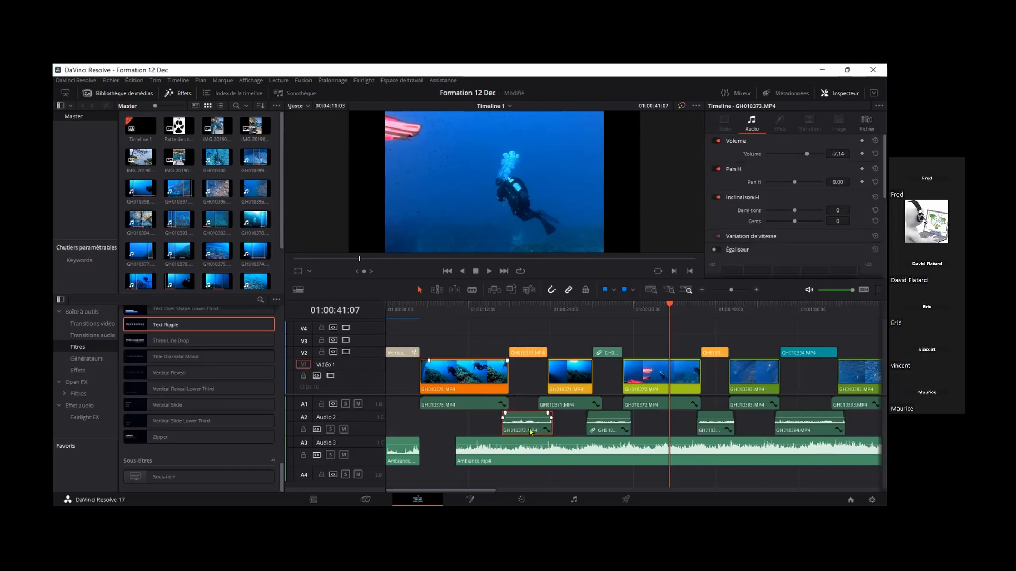
pyautogui.click(528, 355)
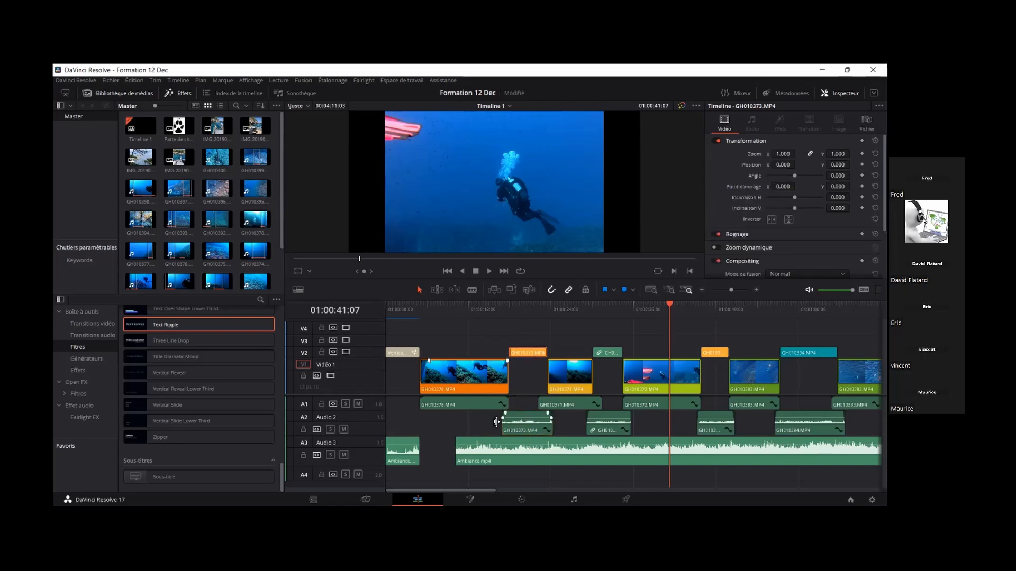
pyautogui.click(523, 430)
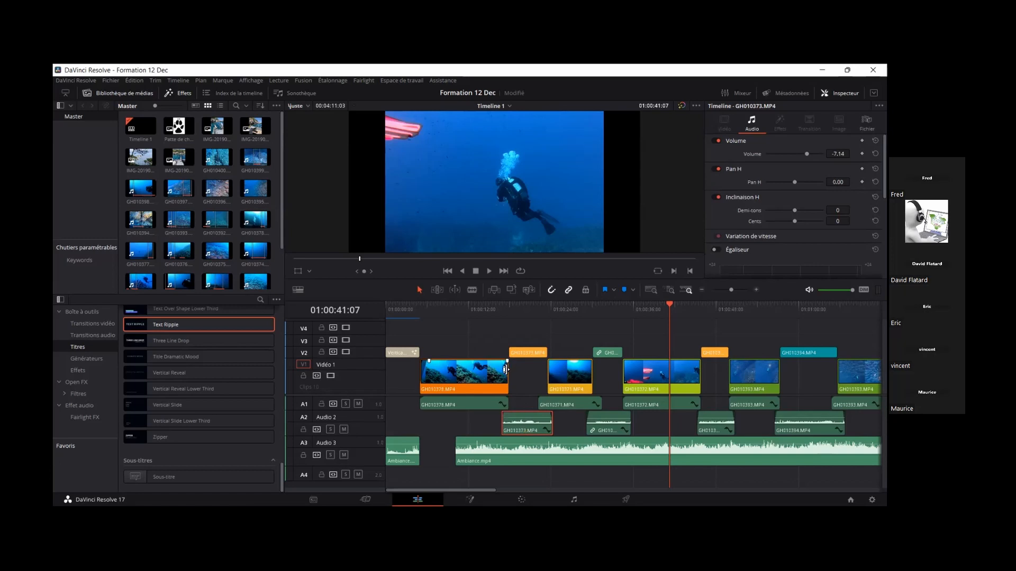
pyautogui.click(489, 408)
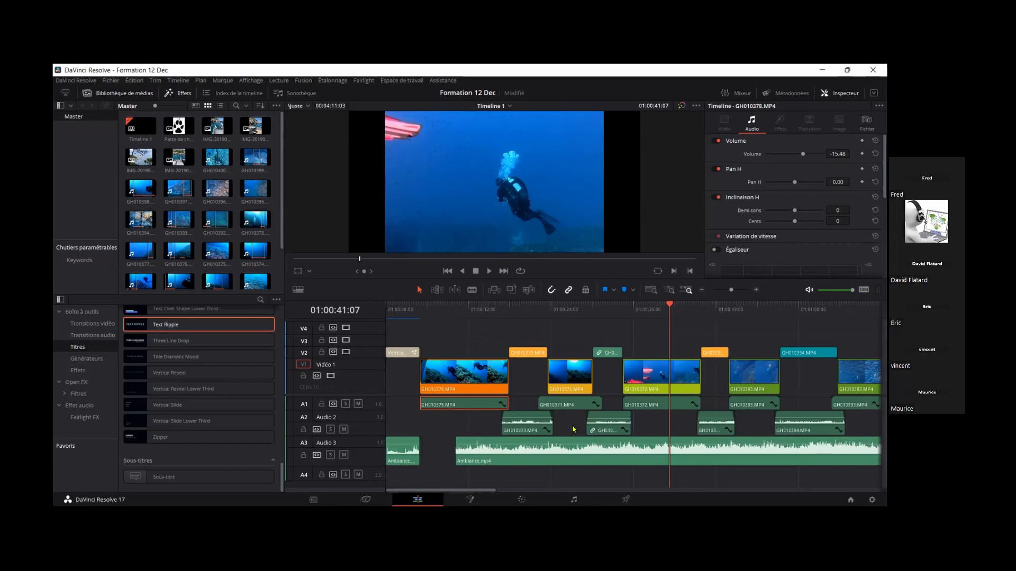
# Step: Extend the start of the second Ambiance.mp4 clip on Audio 3 back to the end of the preceding Ambiance clip
pyautogui.click(454, 451)
pyautogui.moveTo(454, 451); pyautogui.dragTo(424, 454)
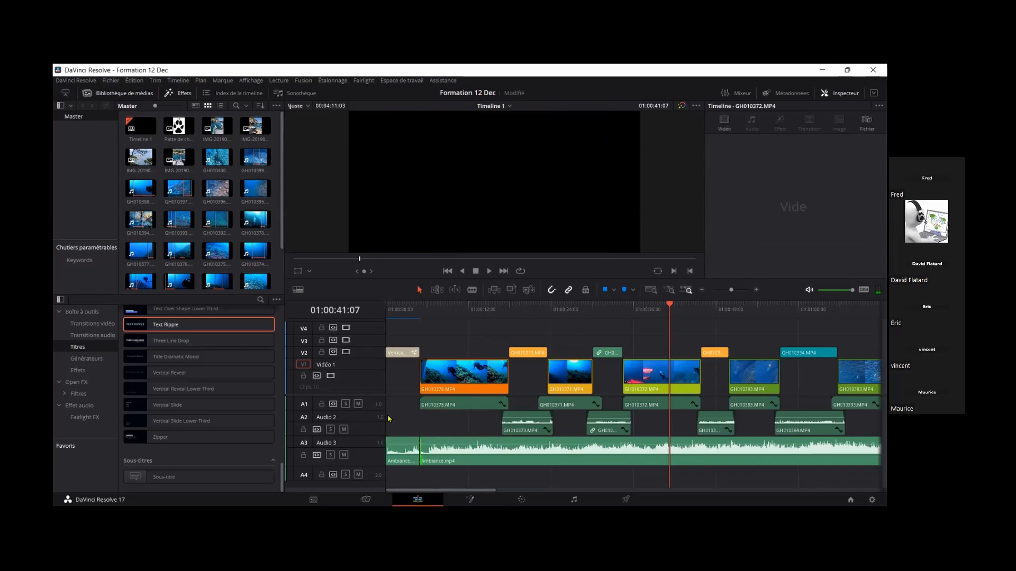
pyautogui.click(388, 409)
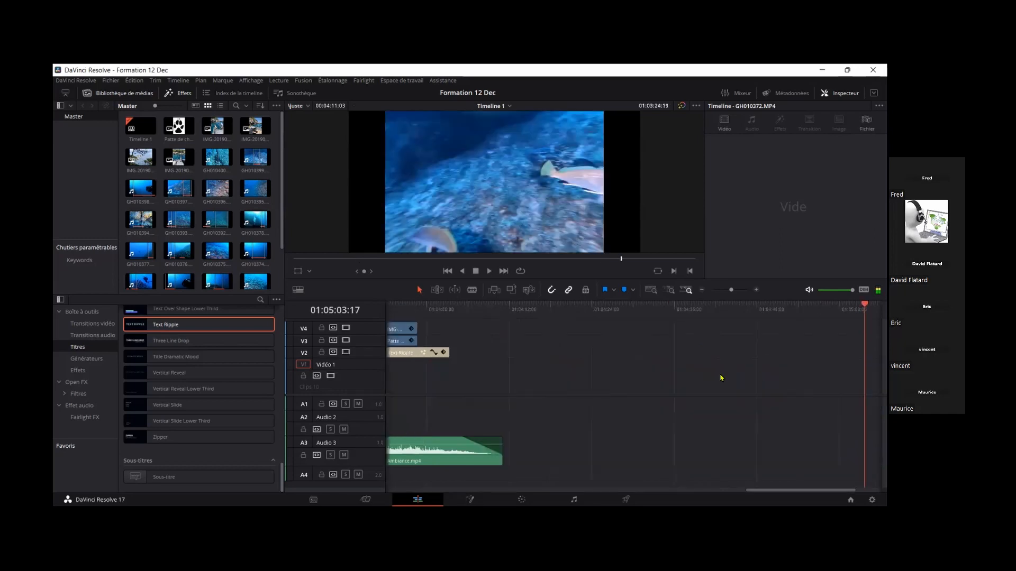
# Step: Examine the end of the timeline around the closing title and the Ambiance.mp4 fade-out, and move the playhead to 01:03:21:02
pyautogui.moveTo(721, 376); pyautogui.dragTo(449, 399)
pyautogui.click(475, 449)
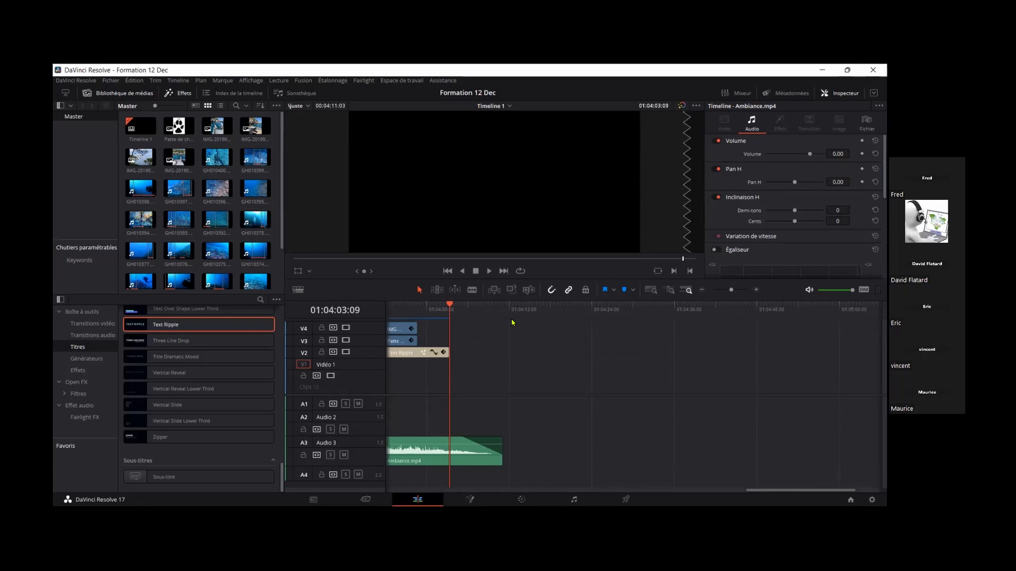
pyautogui.moveTo(450, 307); pyautogui.dragTo(565, 335)
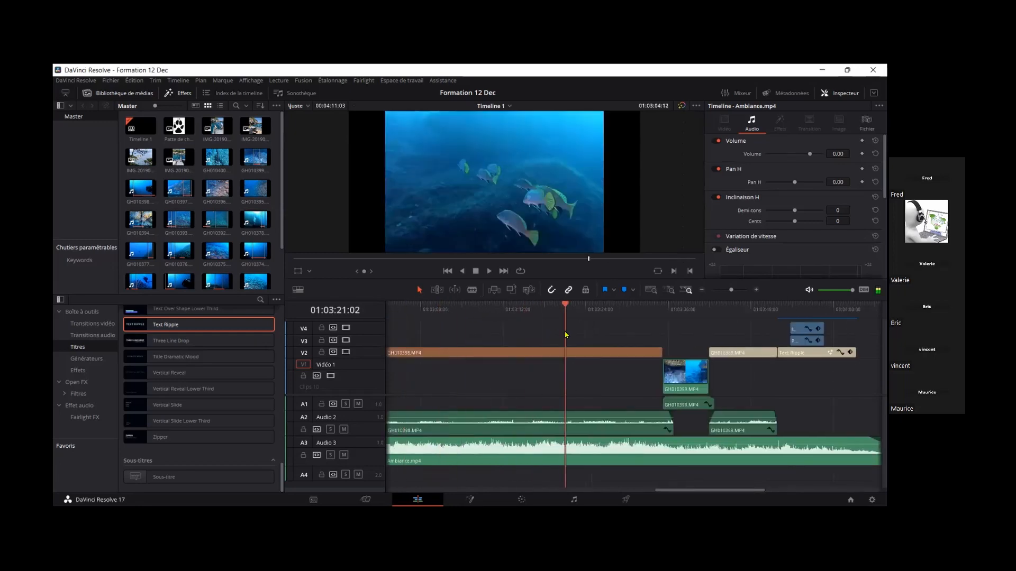
pyautogui.click(545, 389)
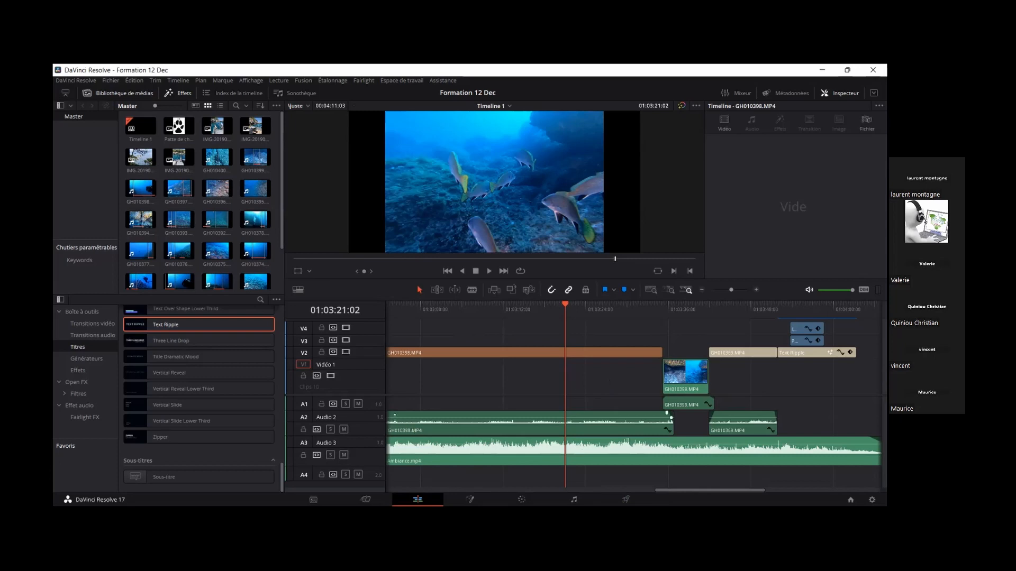
# Step: Inspect the Ambiance.mp4 audio, the GH010399.MP4 clip, and the GH010398.MP4 video and audio around the playhead
pyautogui.click(422, 461)
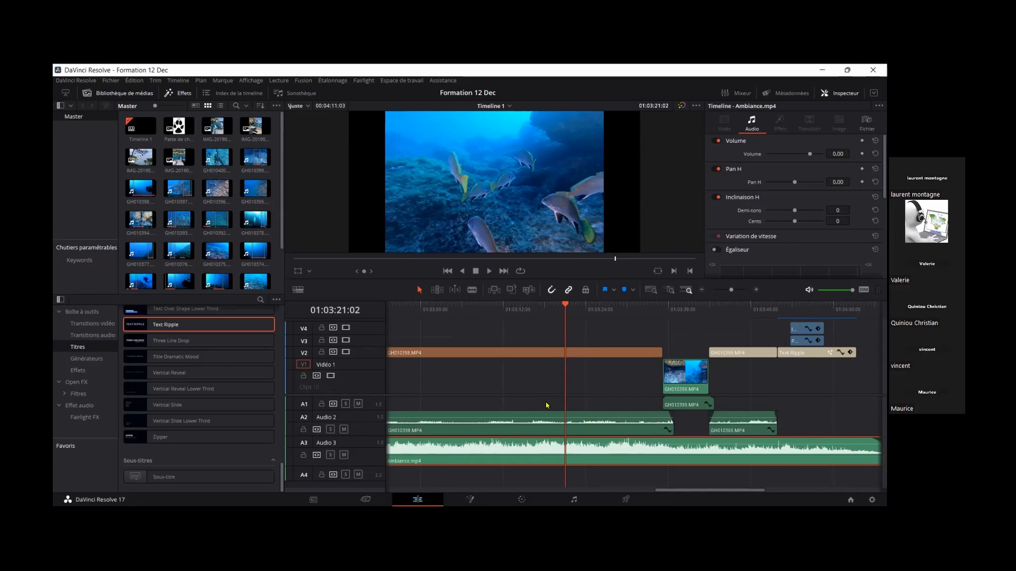
pyautogui.click(565, 305)
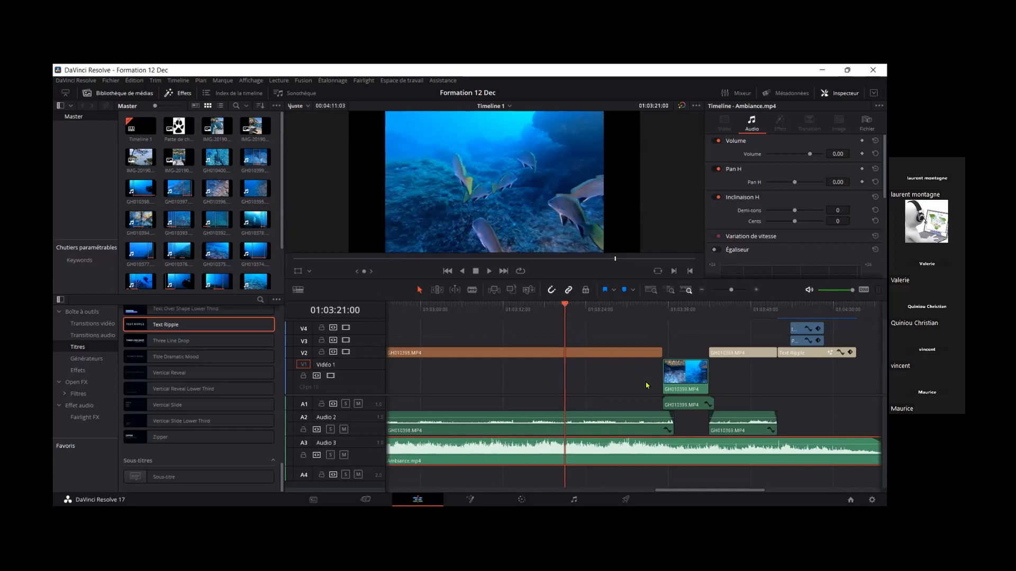
pyautogui.click(693, 383)
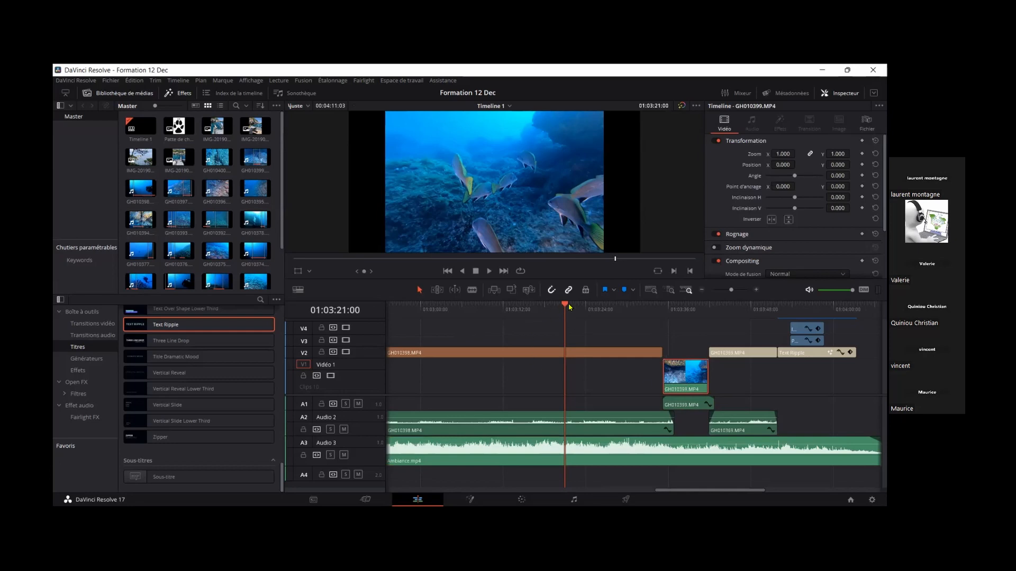
pyautogui.click(493, 426)
pyautogui.click(508, 352)
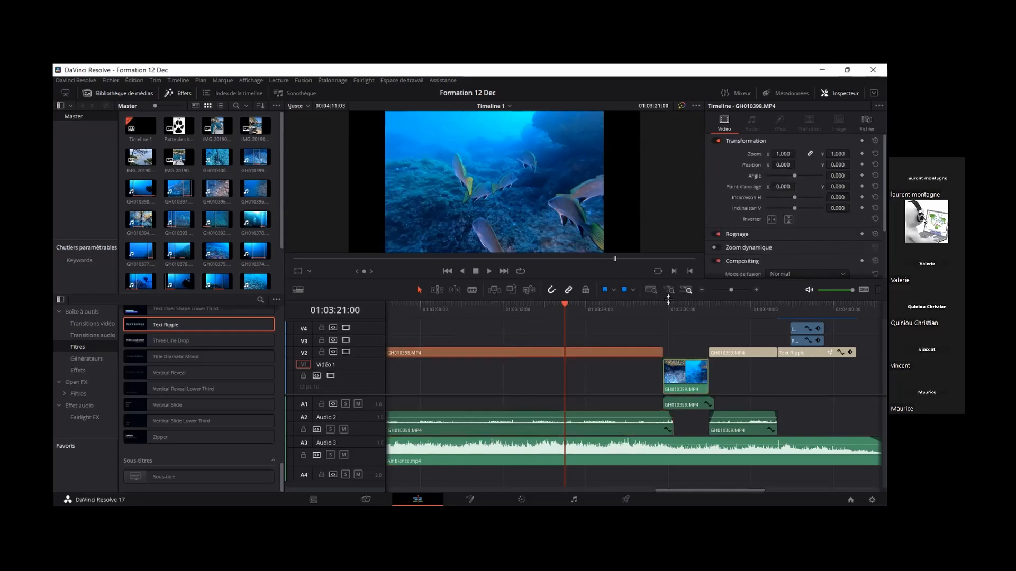
pyautogui.click(701, 290)
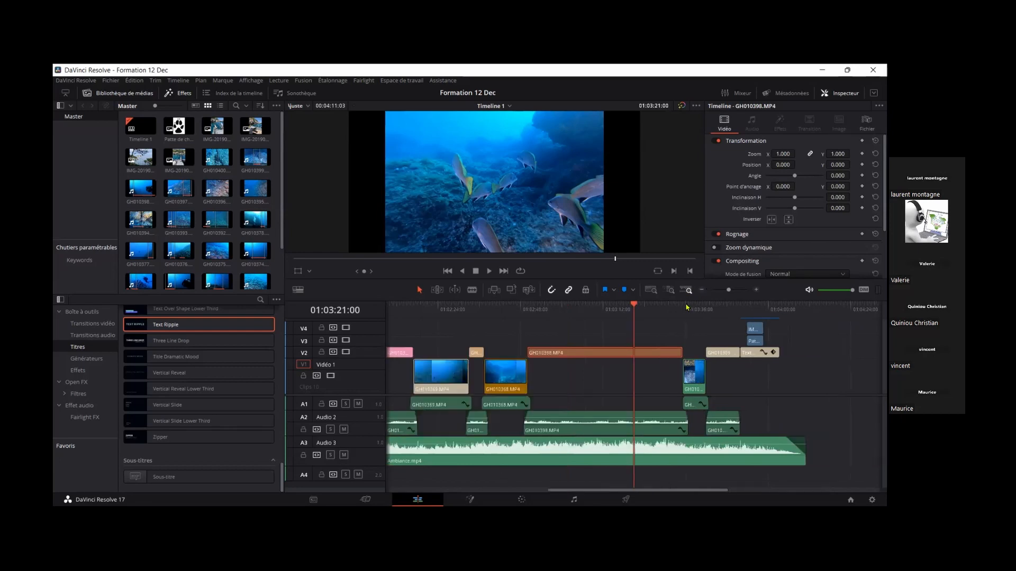
pyautogui.click(585, 423)
pyautogui.click(589, 355)
# Step: Increase the height of the Audio 2 track and fine-tune the volume line of the GH010398.MP4 audio clip
pyautogui.click(562, 424)
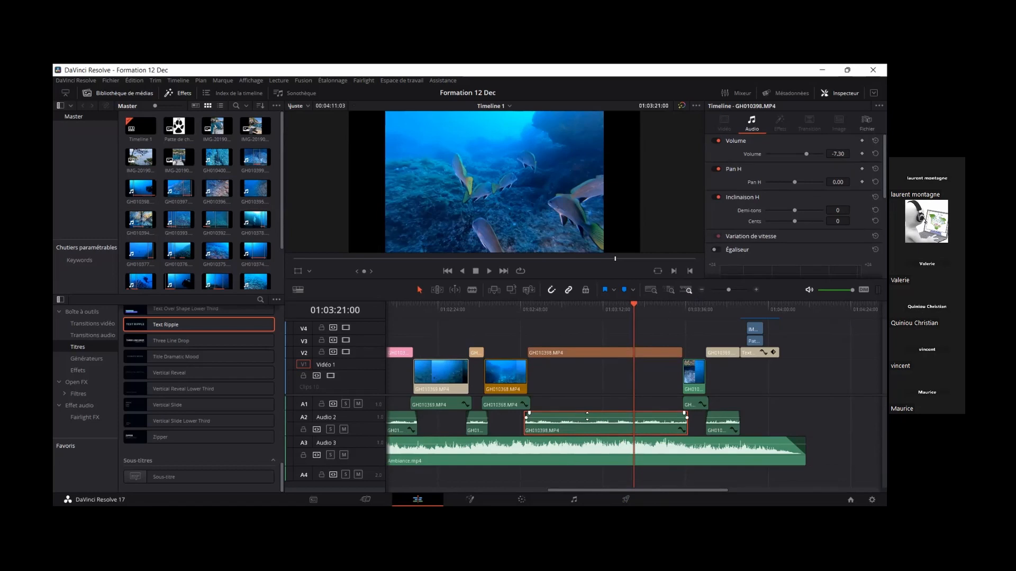
pyautogui.moveTo(375, 395); pyautogui.dragTo(375, 361)
pyautogui.moveTo(369, 402); pyautogui.dragTo(369, 443)
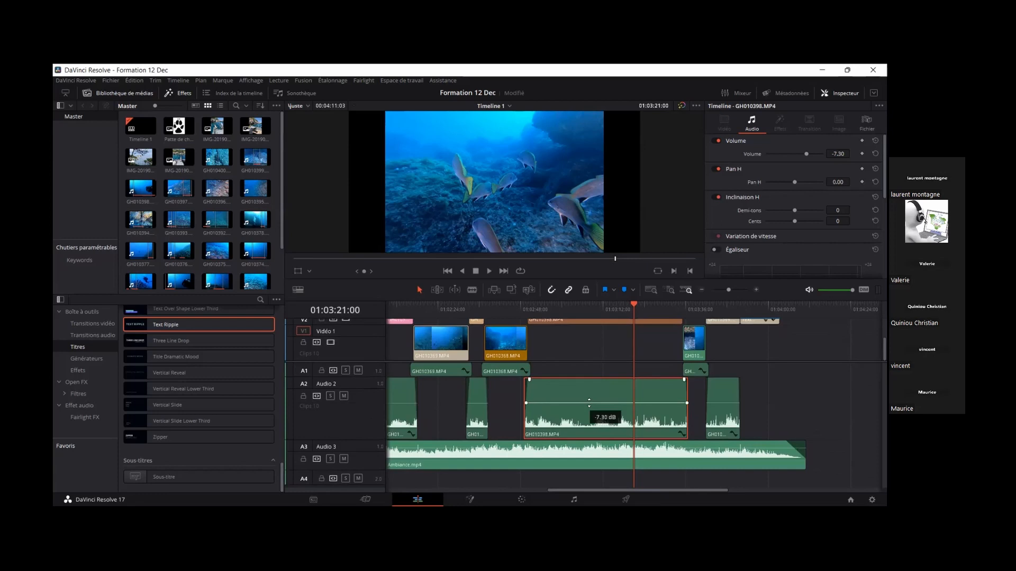
pyautogui.moveTo(588, 403); pyautogui.dragTo(589, 402)
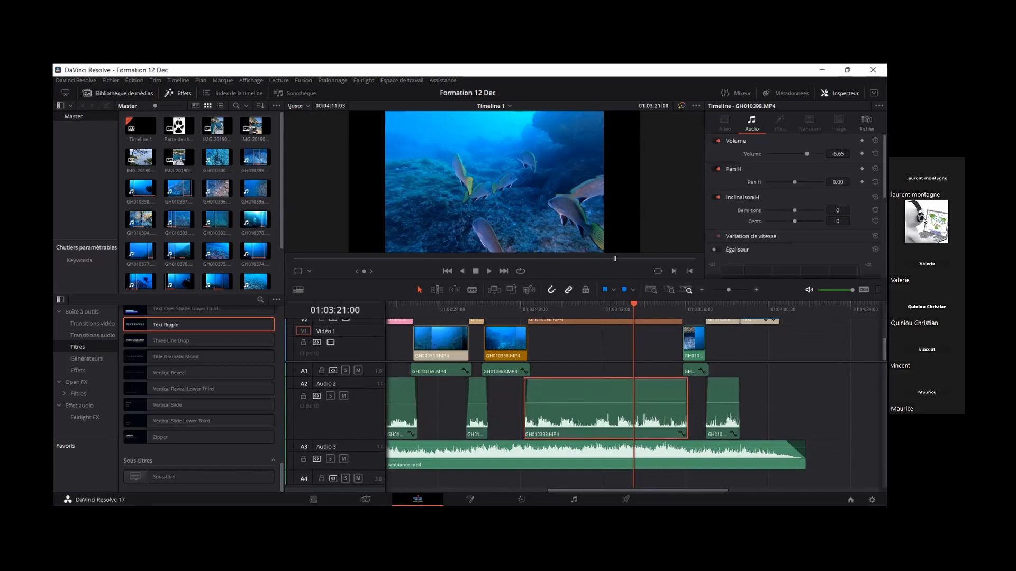
pyautogui.moveTo(589, 402); pyautogui.dragTo(589, 403)
# Step: Open the export page and set up a custom MP4 export with the H.264 codec and network optimisation enabled
pyautogui.click(627, 499)
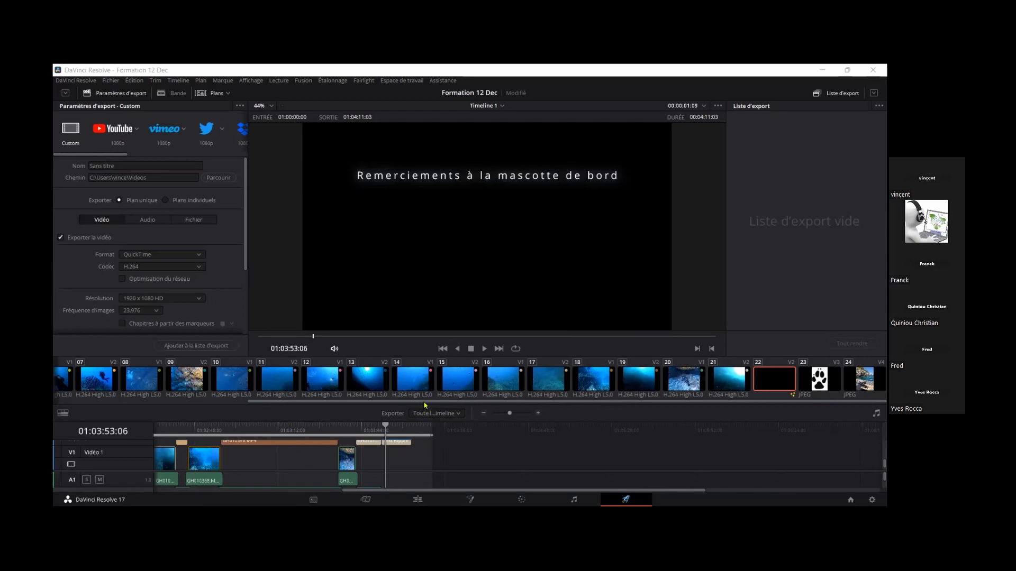
pyautogui.moveTo(402, 404); pyautogui.dragTo(170, 406)
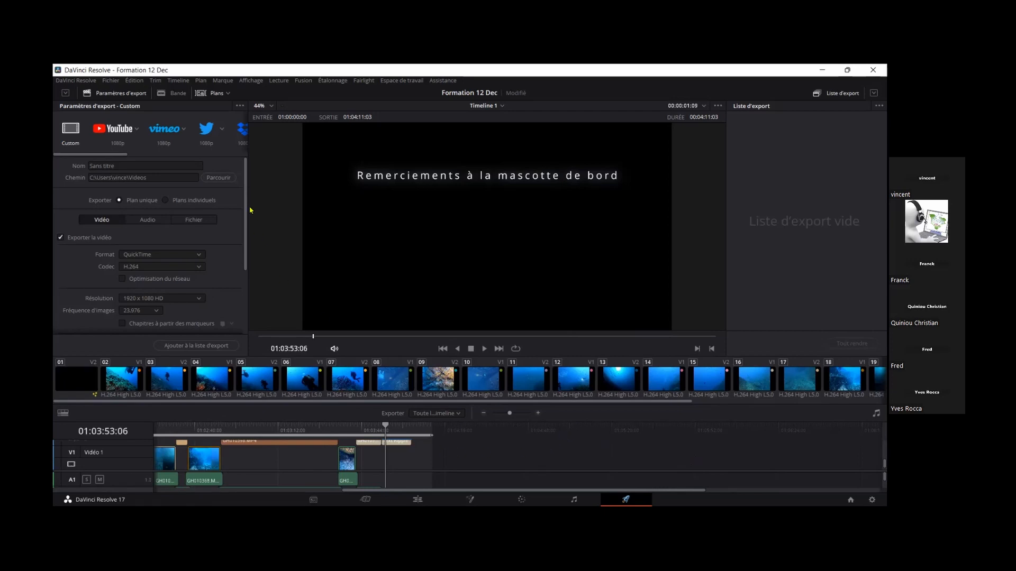
pyautogui.click(133, 142)
pyautogui.moveTo(246, 241); pyautogui.dragTo(251, 316)
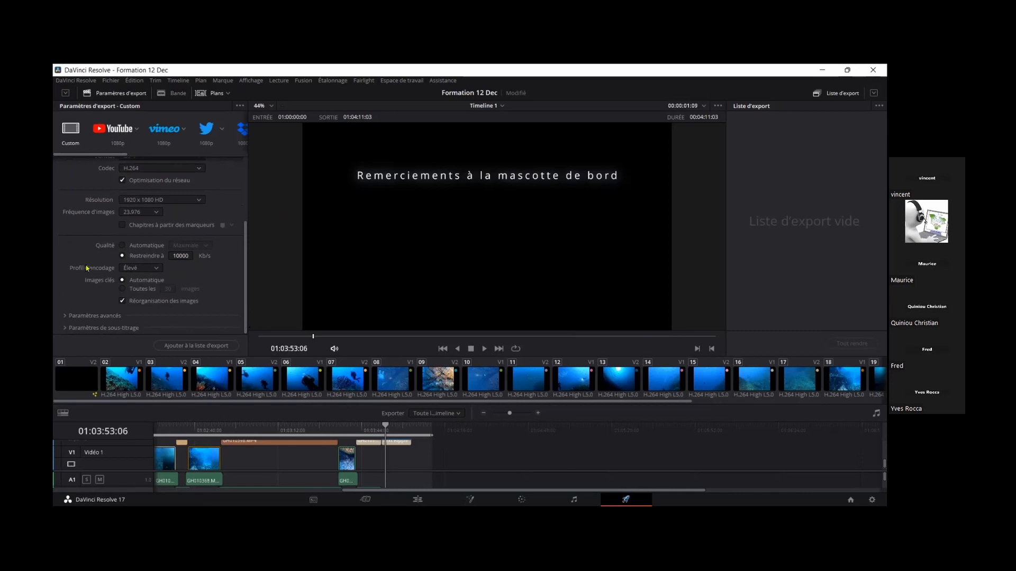
# Step: Enable subtitle export in the subtitle settings and set its format to Incruster à la vidéo
pyautogui.click(66, 329)
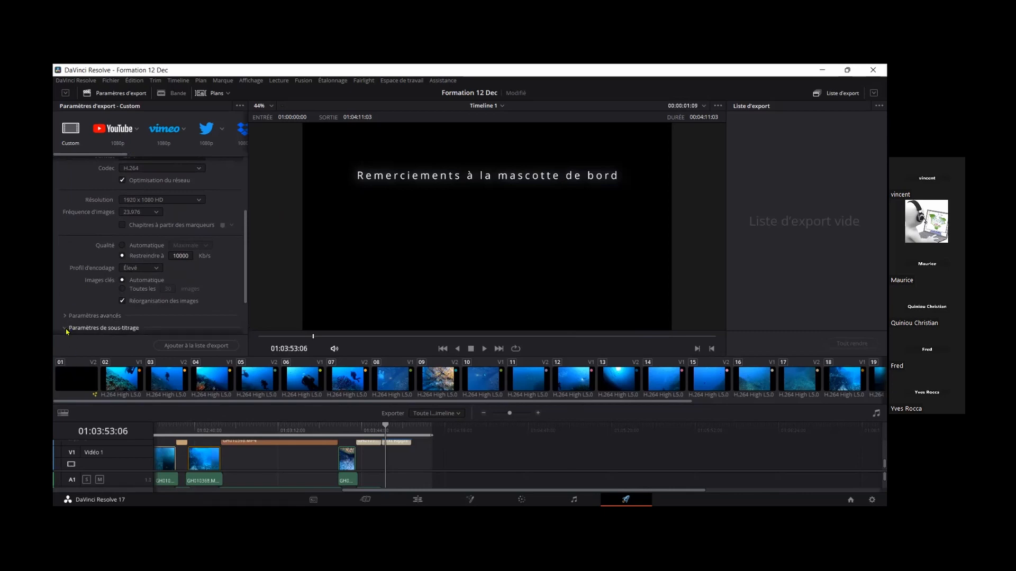
pyautogui.scroll(-3, 243, 318)
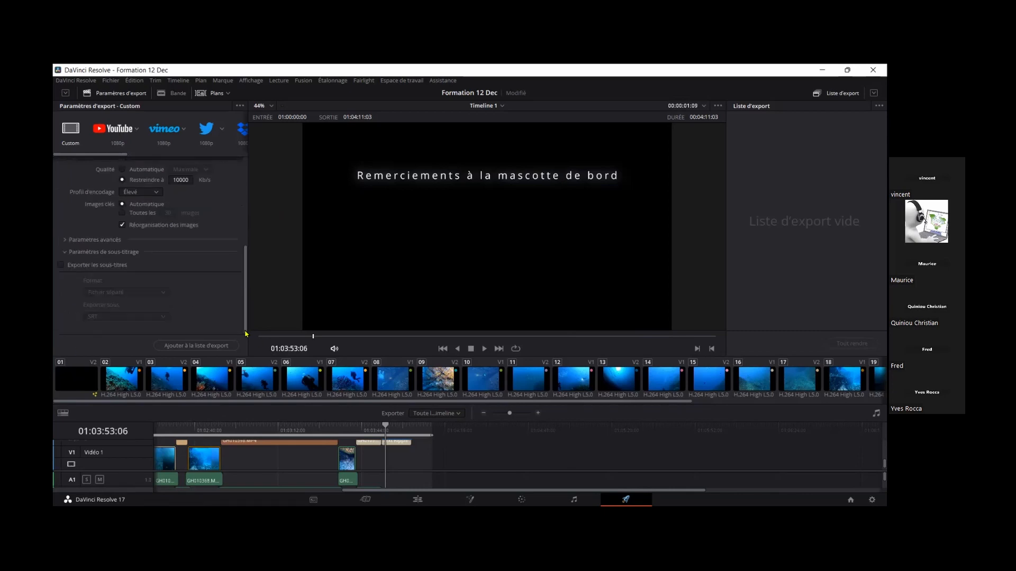
pyautogui.click(61, 265)
pyautogui.click(163, 294)
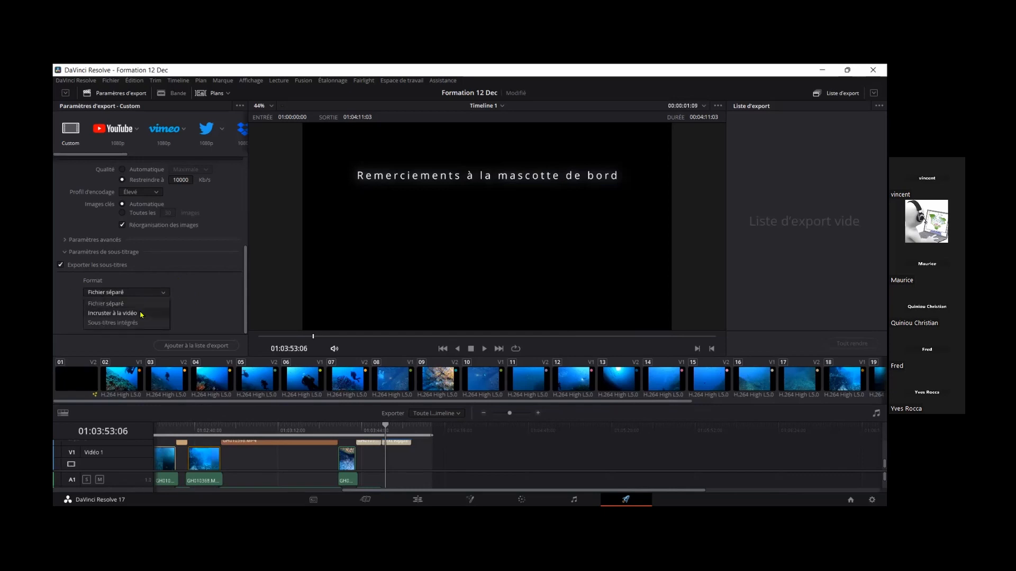
pyautogui.click(141, 313)
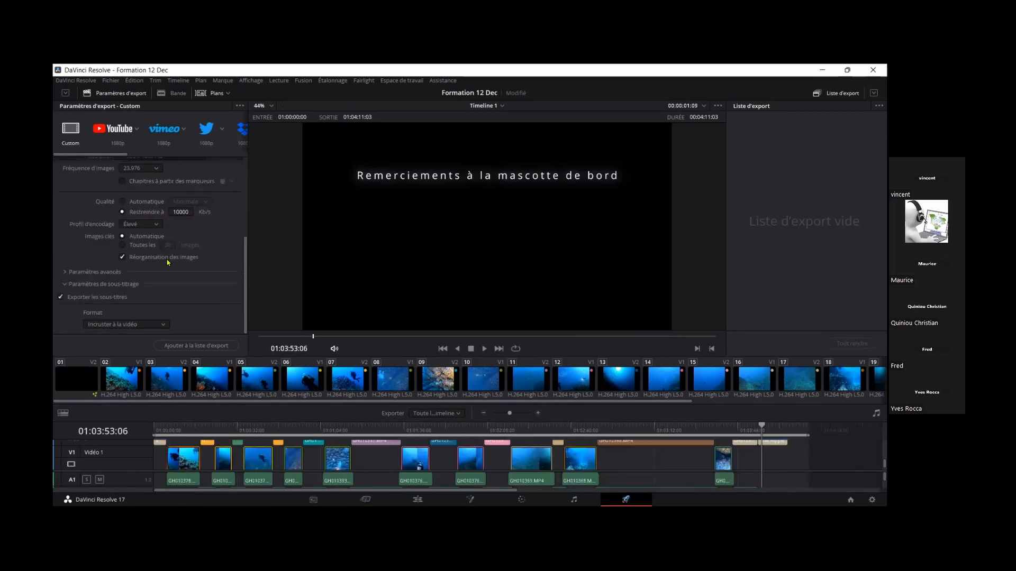
# Step: Add the timeline to the export queue, render the job, and review the export settings
pyautogui.click(204, 346)
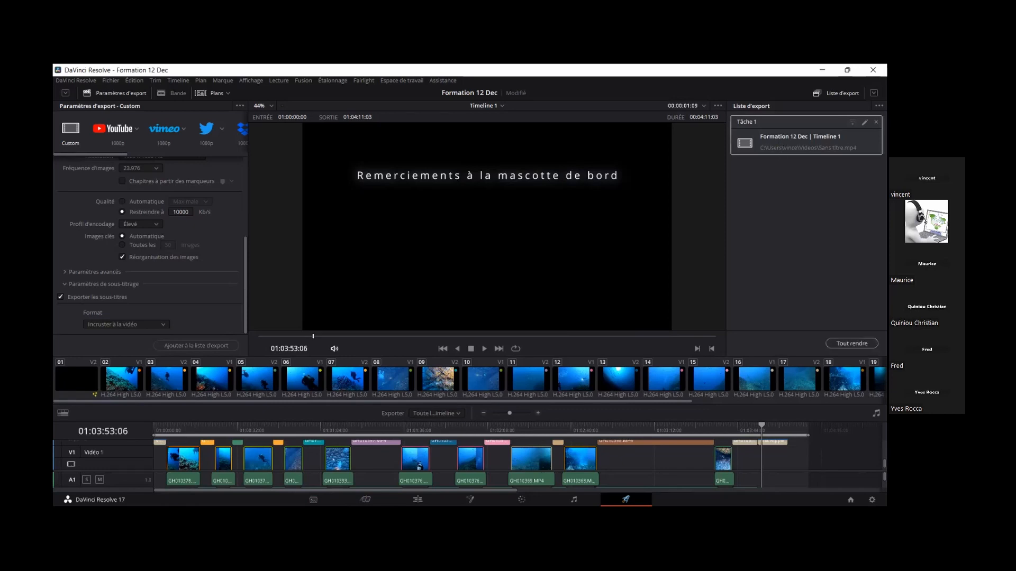
pyautogui.click(852, 343)
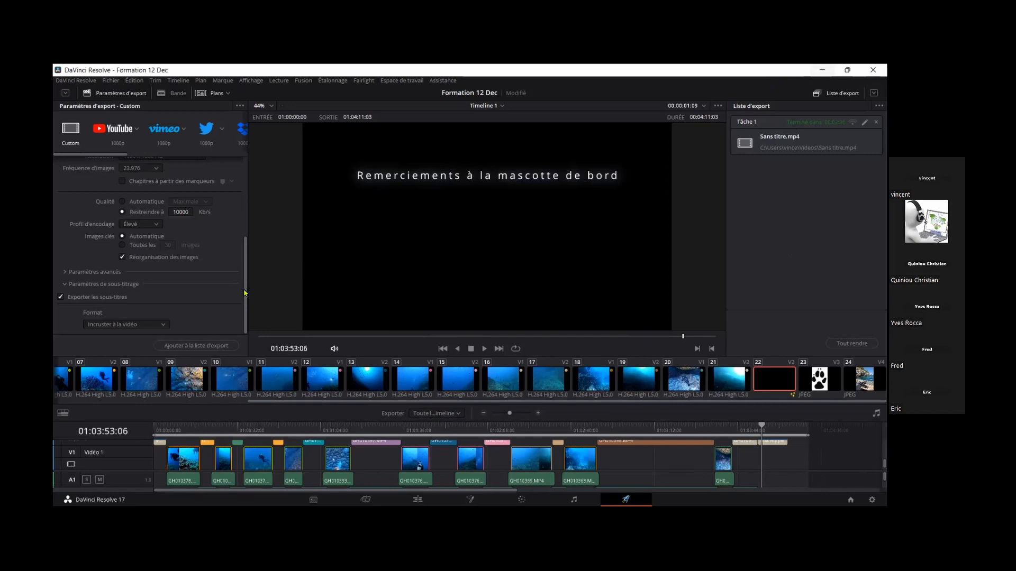
pyautogui.moveTo(244, 279); pyautogui.dragTo(257, 183)
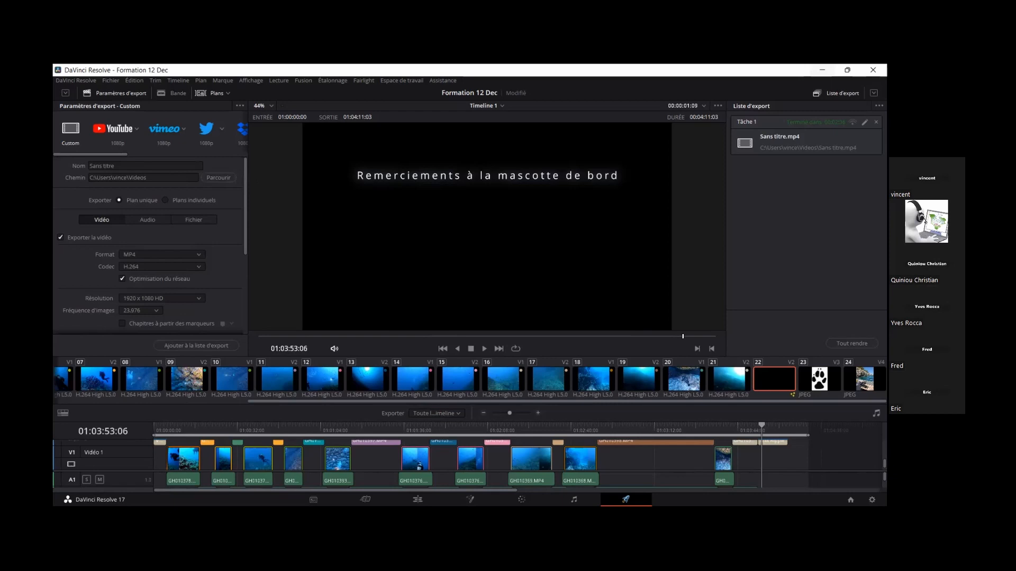
# Step: Switch to the Vidéos folder in File Explorer, play the exported Sans titre video, then pause it and close the player
pyautogui.hotkey('alt', 'Tab')
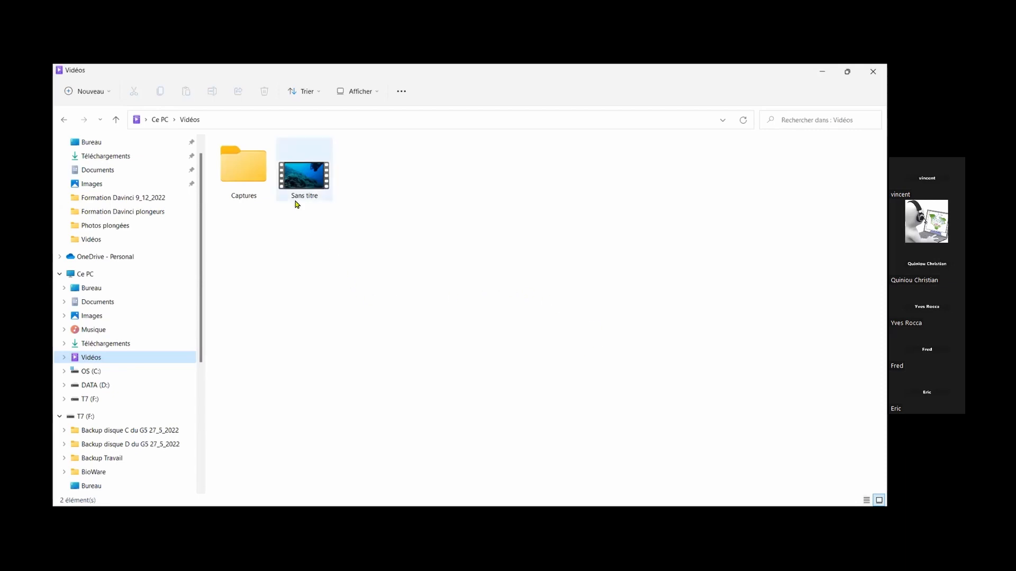
pyautogui.moveTo(297, 202)
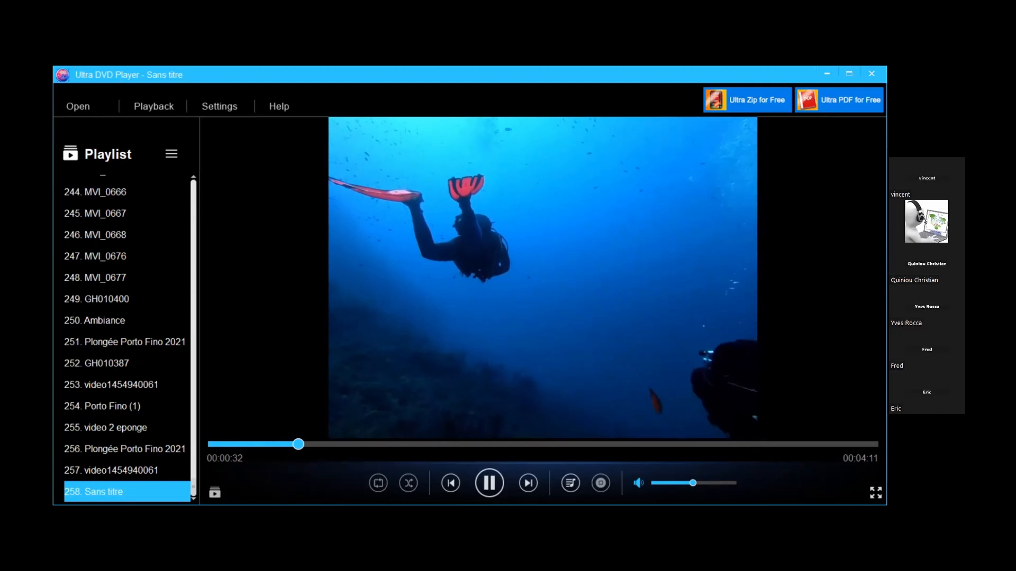
pyautogui.press('space')
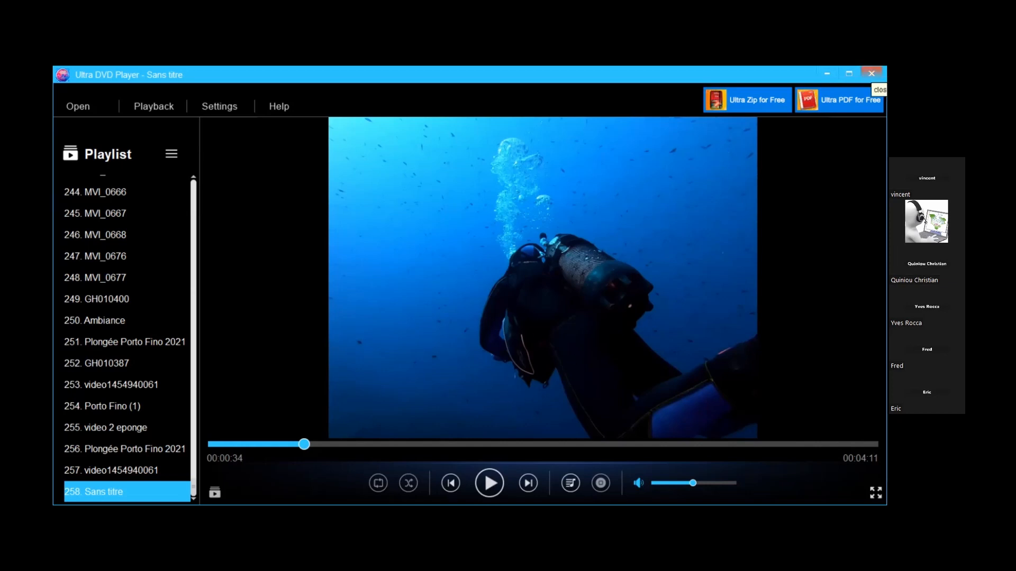
pyautogui.click(871, 74)
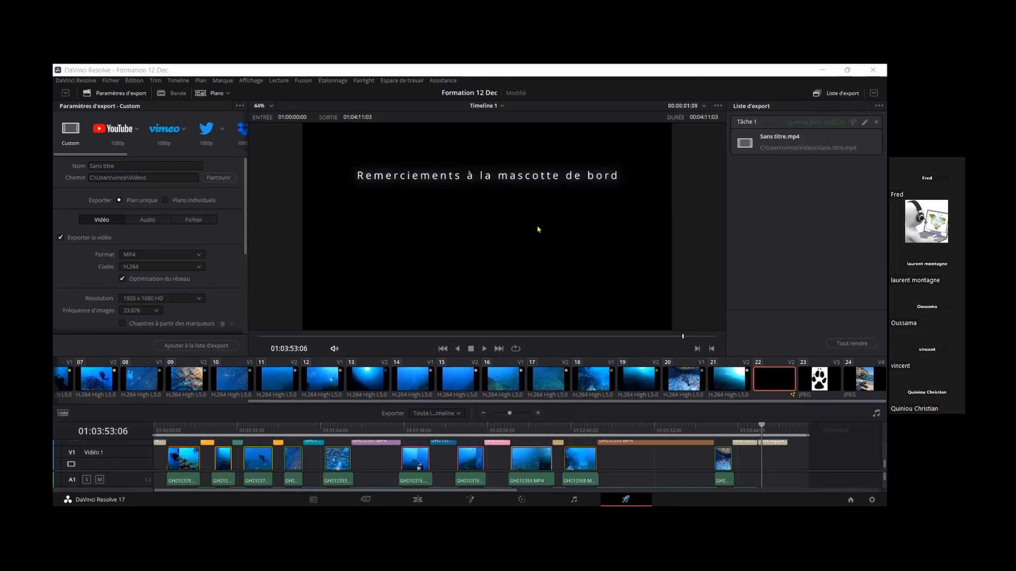
# Step: Return to the editing timeline, move the playhead to the start of the long GH010398.MP4 clip, and enlarge the video 2 track
pyautogui.click(418, 500)
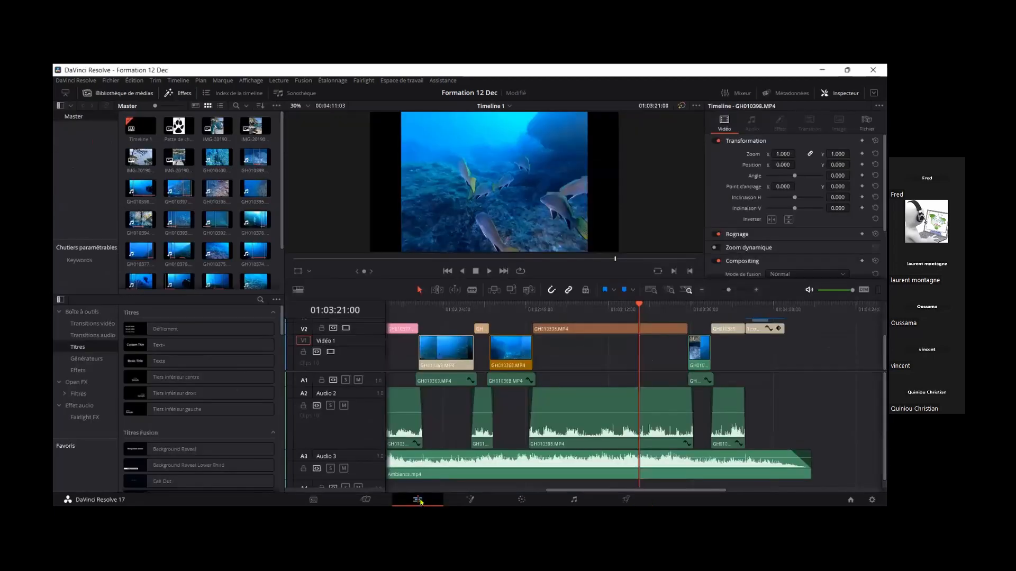
pyautogui.moveTo(638, 308); pyautogui.dragTo(539, 387)
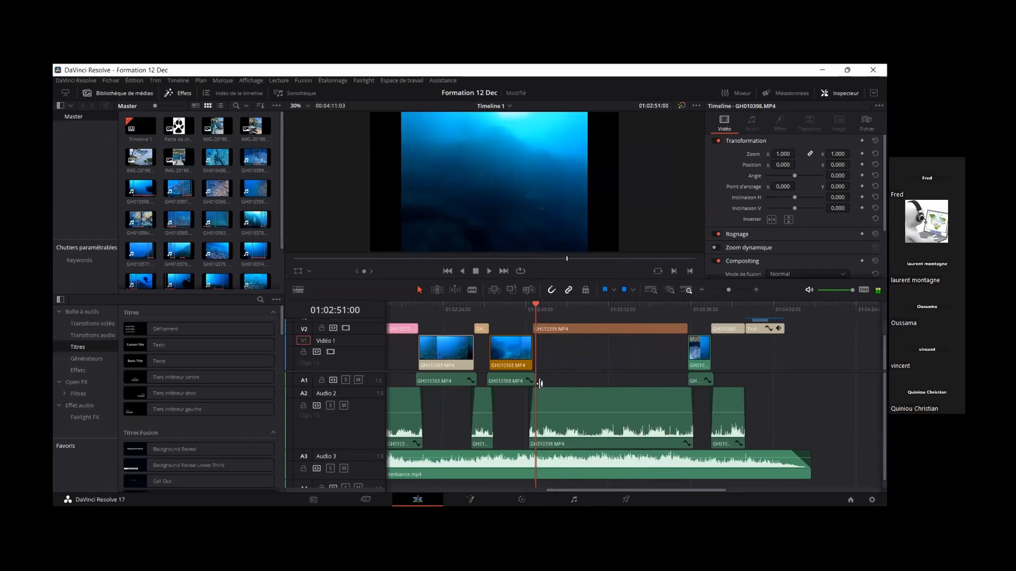
pyautogui.scroll(1, 608, 350)
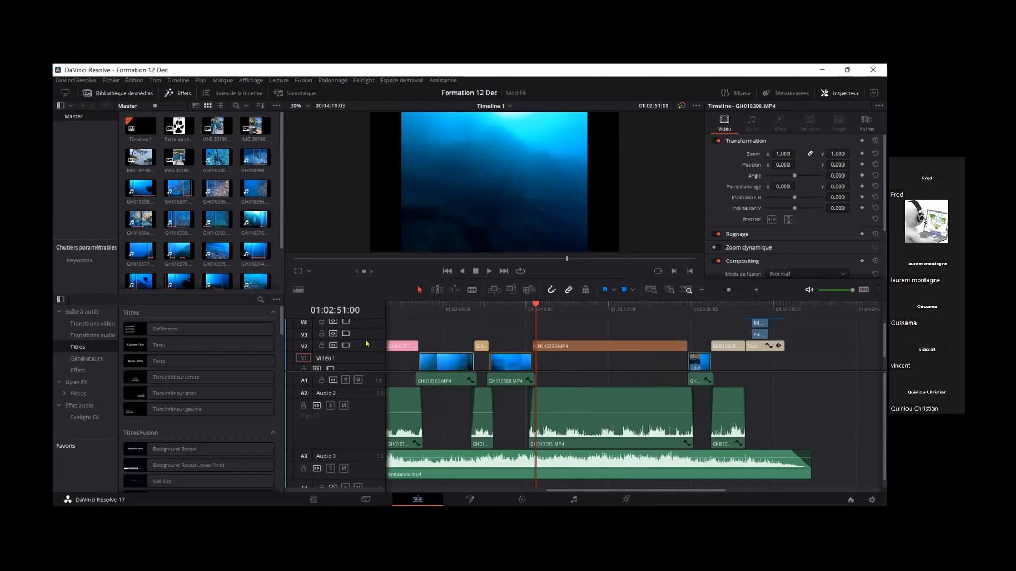
pyautogui.moveTo(361, 354); pyautogui.dragTo(367, 309)
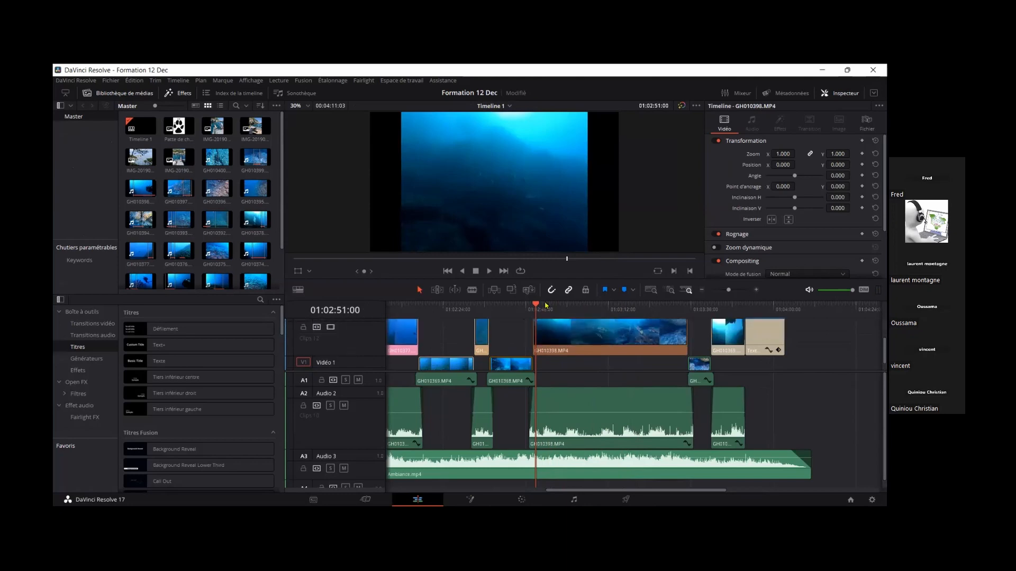
# Step: Set the speed of the long GH010398.MP4 clip on the video 2 track to 400%
pyautogui.click(582, 333)
pyautogui.rightClick(609, 333)
pyautogui.moveTo(780, 234)
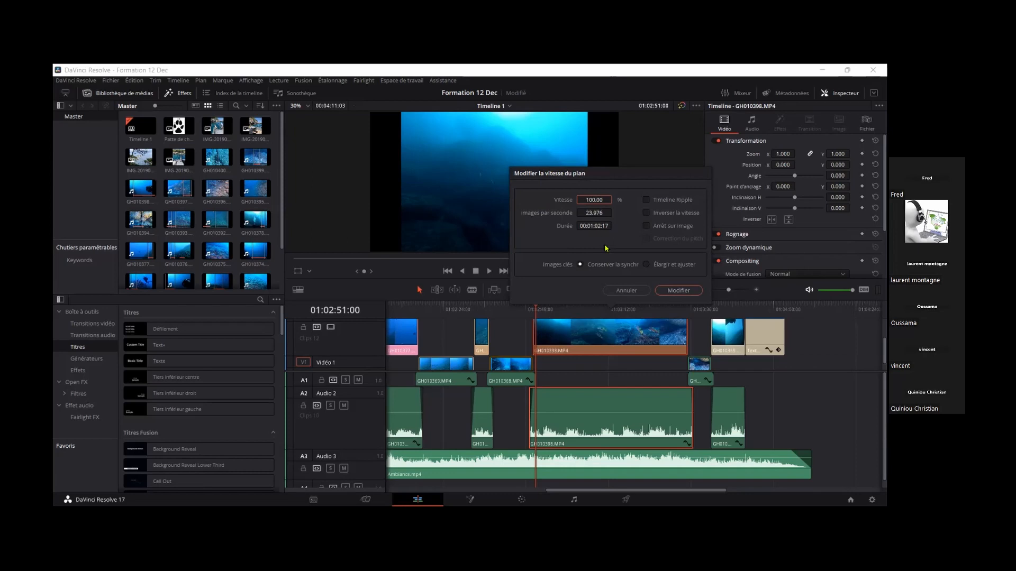
pyautogui.click(594, 201)
pyautogui.moveTo(595, 200); pyautogui.dragTo(759, 200)
pyautogui.write('400')
pyautogui.press('Return')
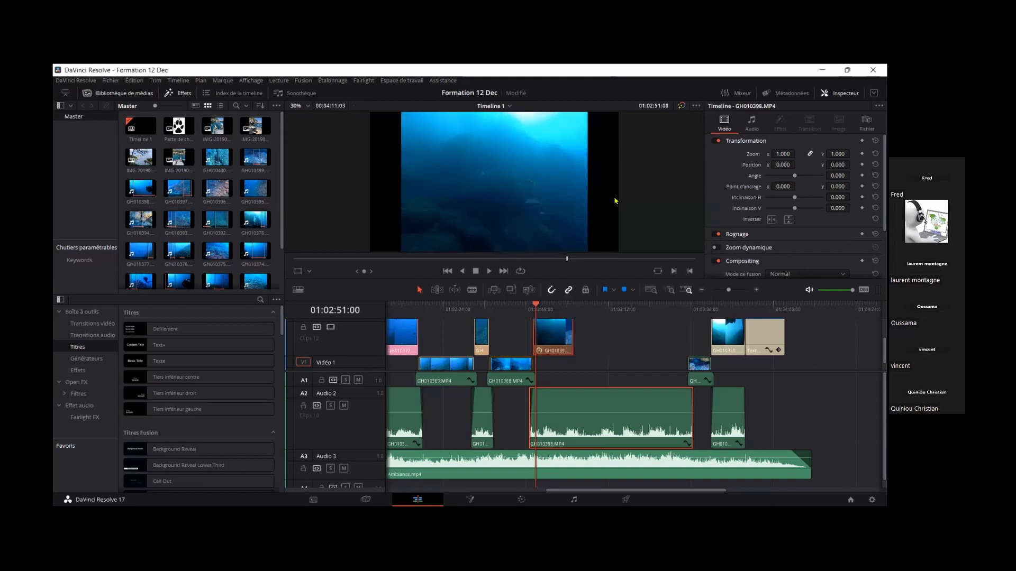
# Step: Save the project and play the timeline through the sped-up clip to check its motion
pyautogui.hotkey('ctrl', 's')
pyautogui.press('space')
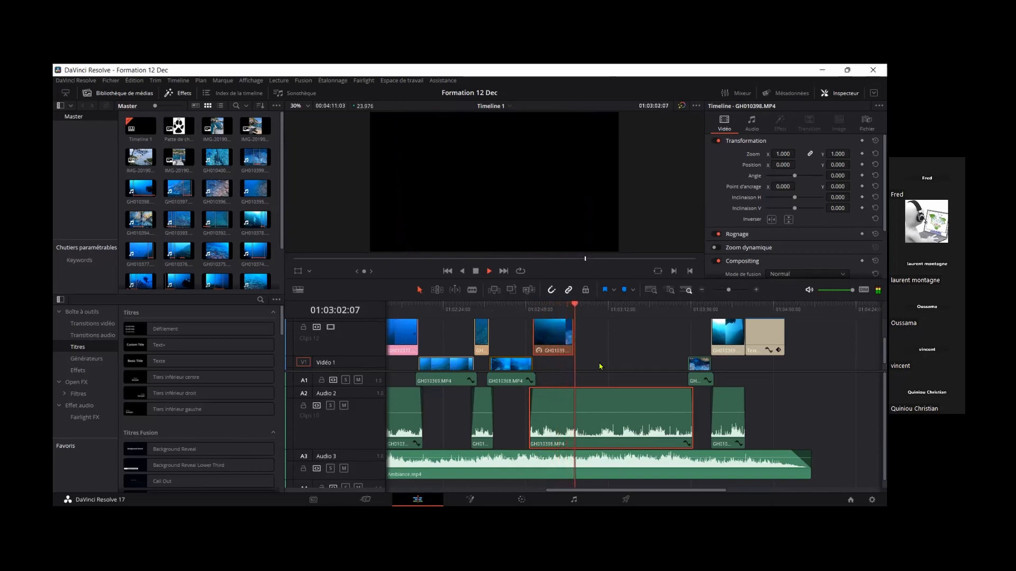
pyautogui.press('space')
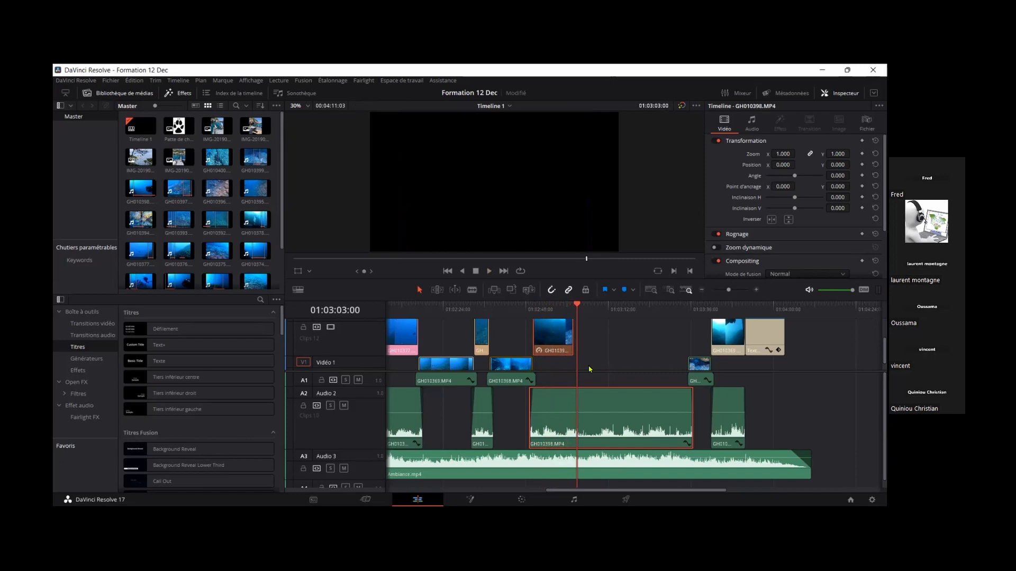
pyautogui.rightClick(558, 339)
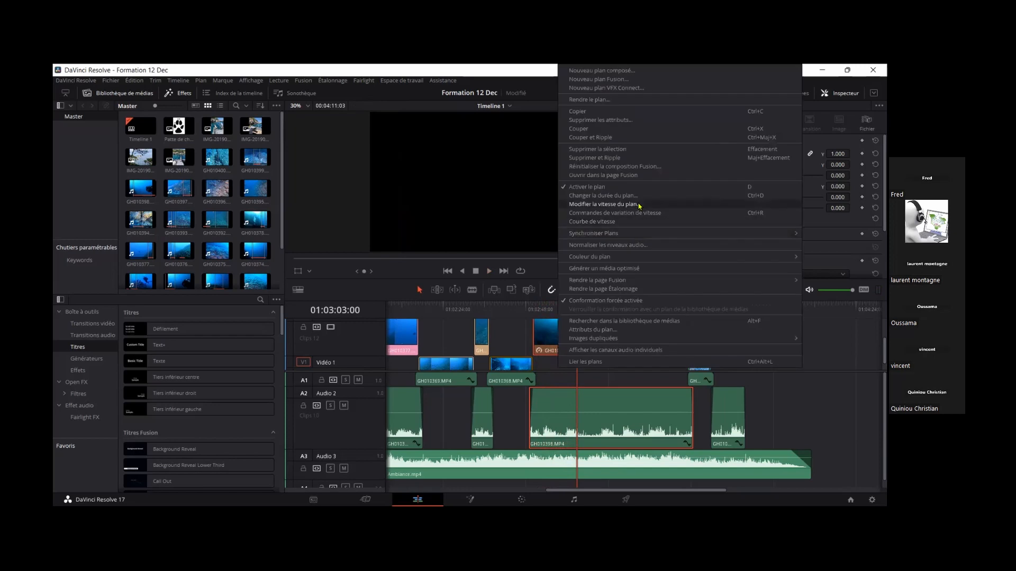
pyautogui.click(603, 204)
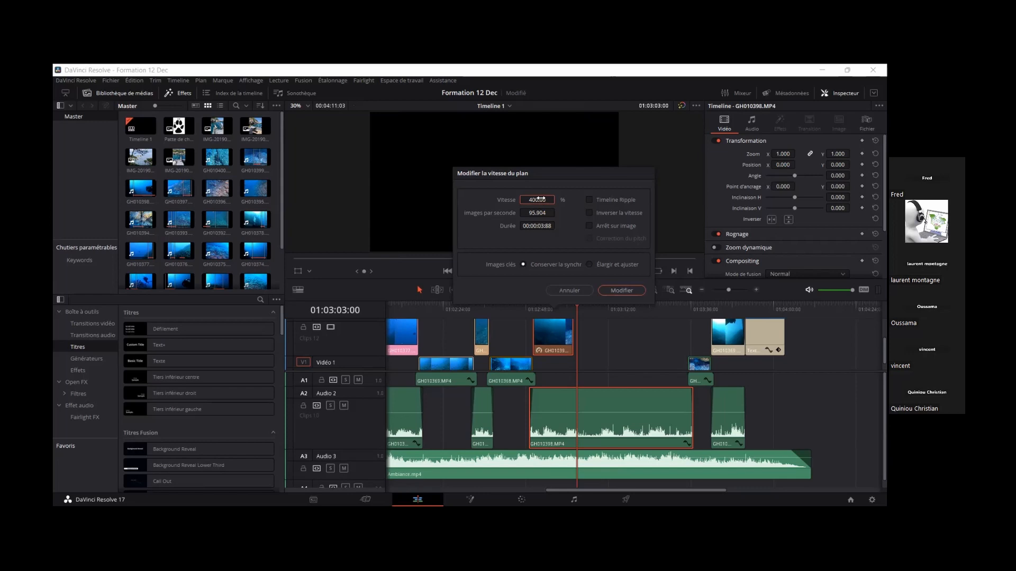
pyautogui.moveTo(538, 199); pyautogui.dragTo(524, 200)
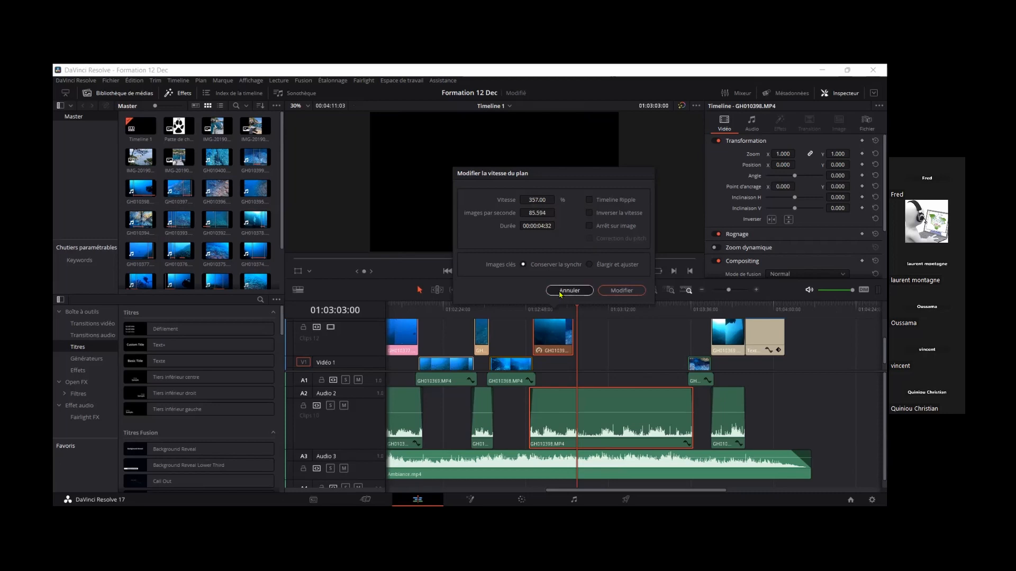
pyautogui.press('Escape')
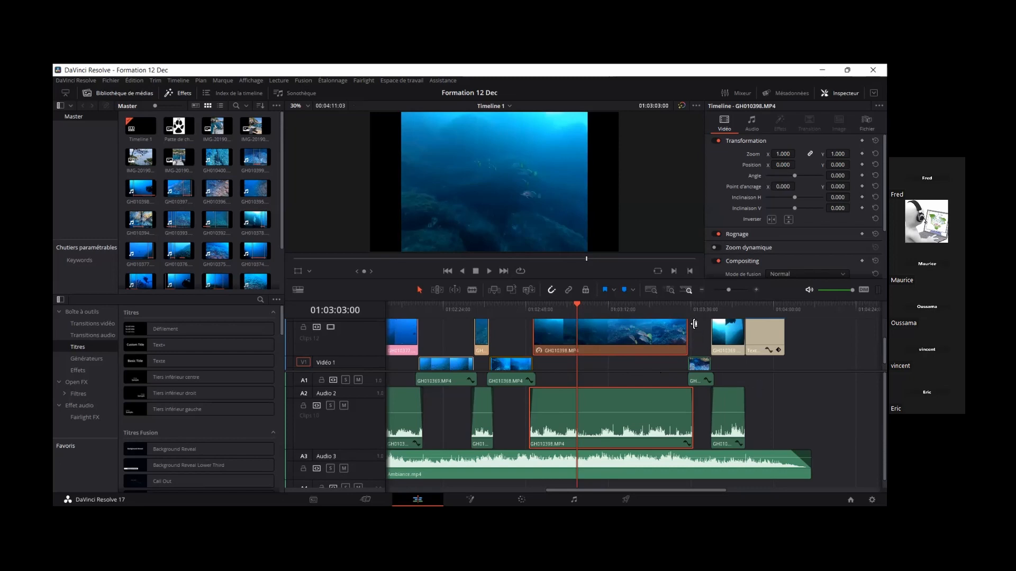
# Step: Select all video, title and audio clips following the long GH010398.MP4 clip and move them about 51 seconds later
pyautogui.moveTo(697, 334); pyautogui.dragTo(789, 443)
pyautogui.moveTo(756, 337); pyautogui.dragTo(872, 339)
pyautogui.moveTo(858, 354); pyautogui.dragTo(873, 353)
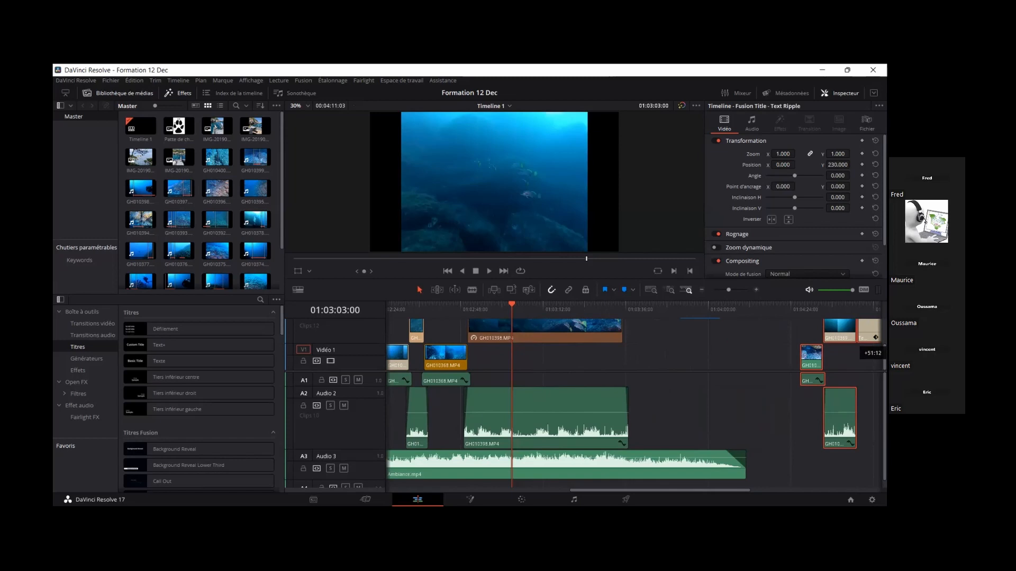
pyautogui.moveTo(872, 338); pyautogui.dragTo(871, 338)
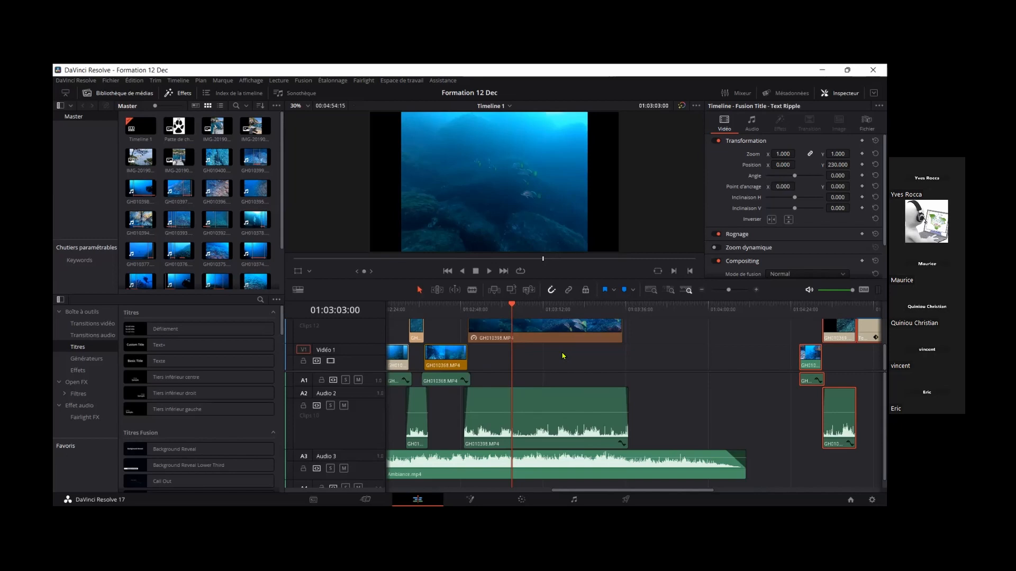
# Step: Undo the ending clips' move and the GH010398.MP4 speed change, save the project, and clear the clip selection
pyautogui.hotkey('ctrl', 'z')
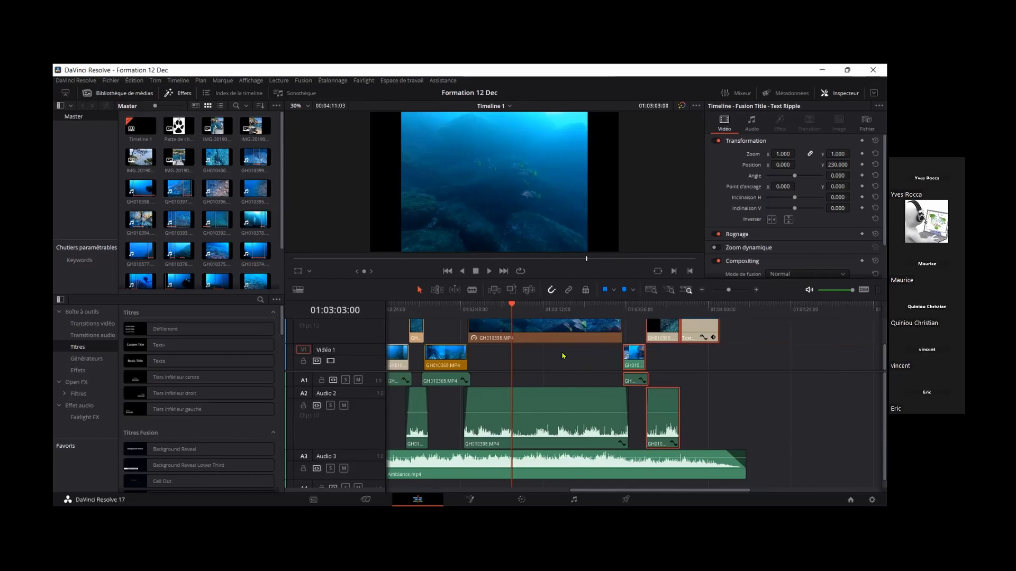
pyautogui.hotkey('ctrl', 'z')
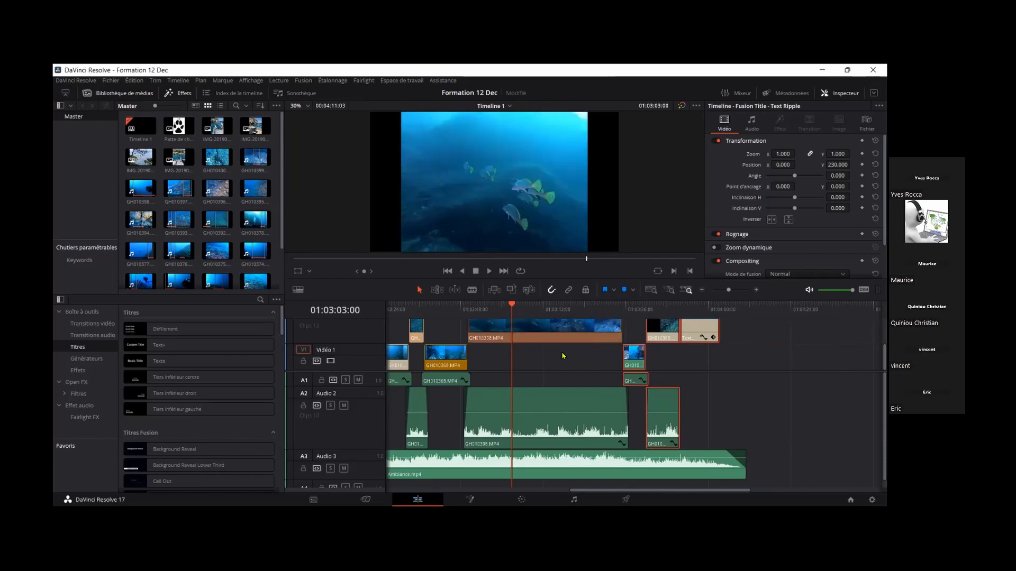
pyautogui.hotkey('ctrl', 's')
pyautogui.hotkey('ctrl', 'shift', 'a')
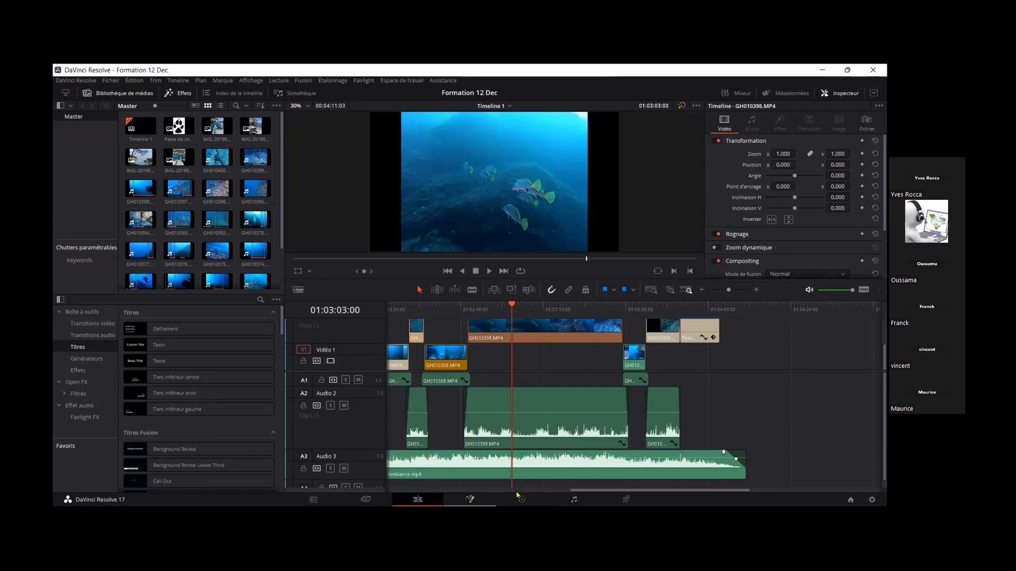
# Step: View the current clip in the Fusion and colour grading pages, and return to the editing page
pyautogui.click(476, 501)
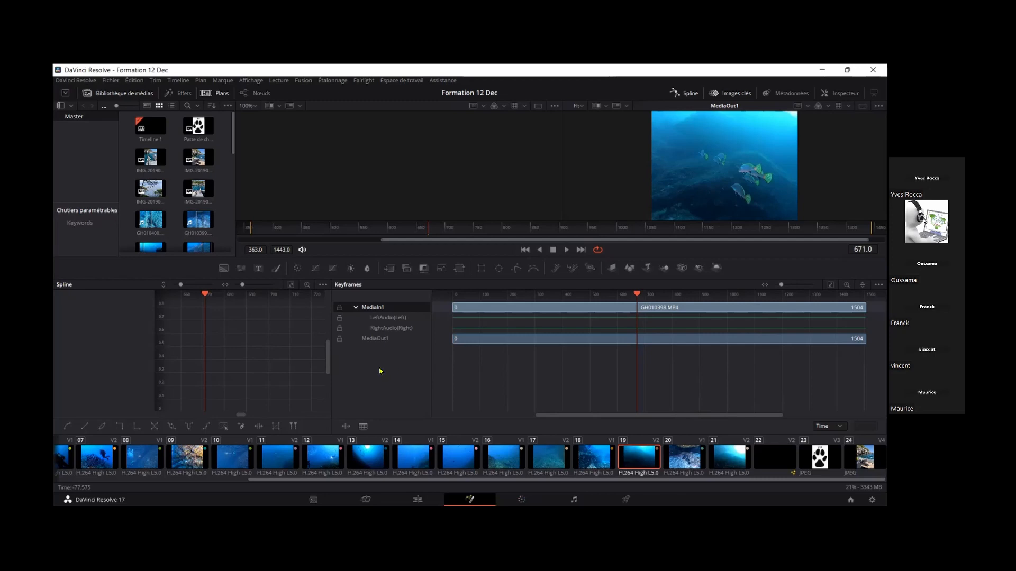
pyautogui.click(524, 499)
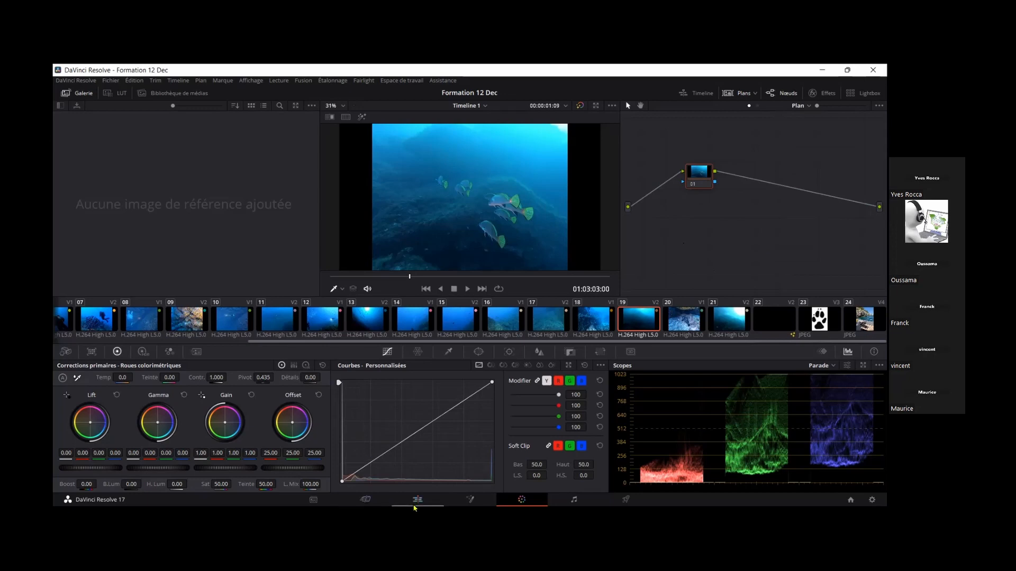
pyautogui.click(418, 500)
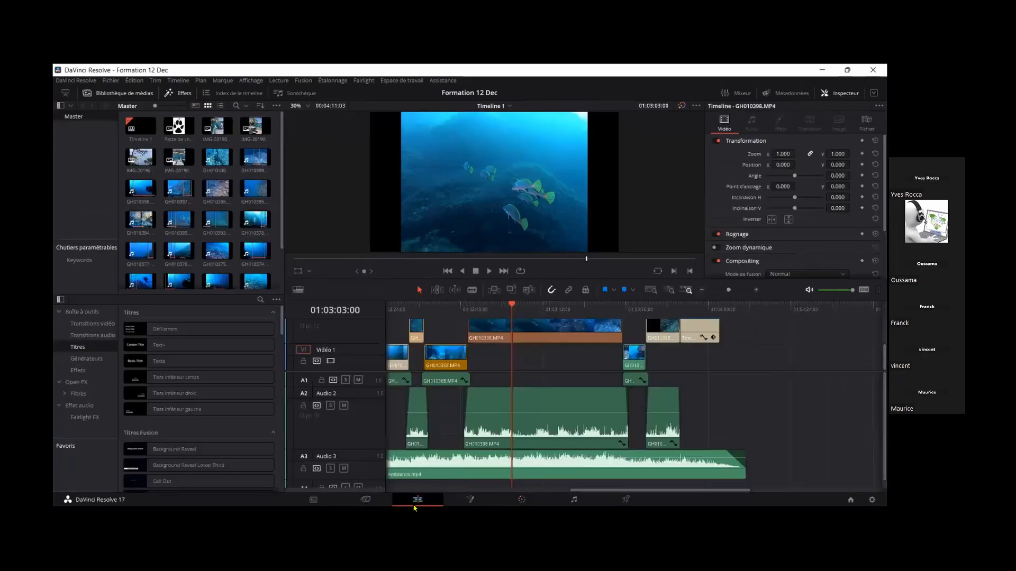